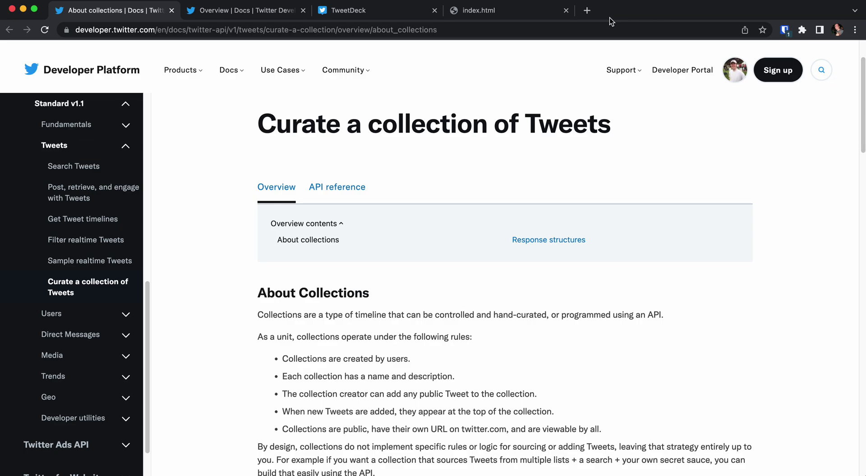
# Step: Browse the collections overview and API reference docs, highlighting the heading on editing collections in TweetDeck
pyautogui.click(270, 14)
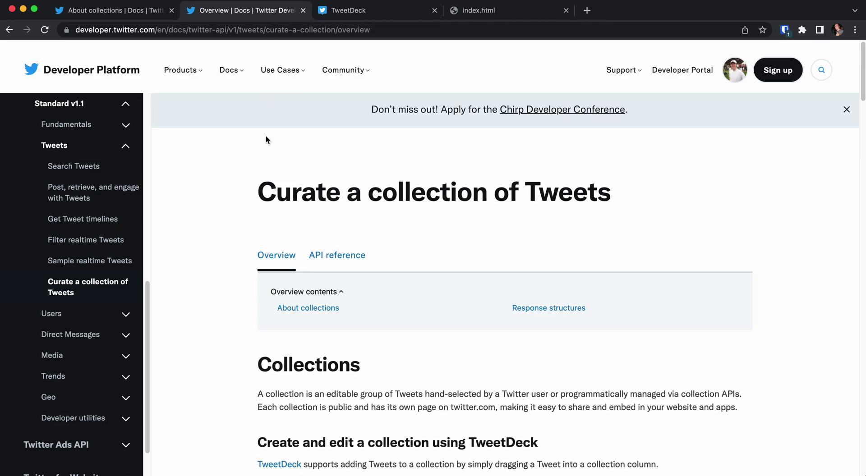
pyautogui.click(339, 258)
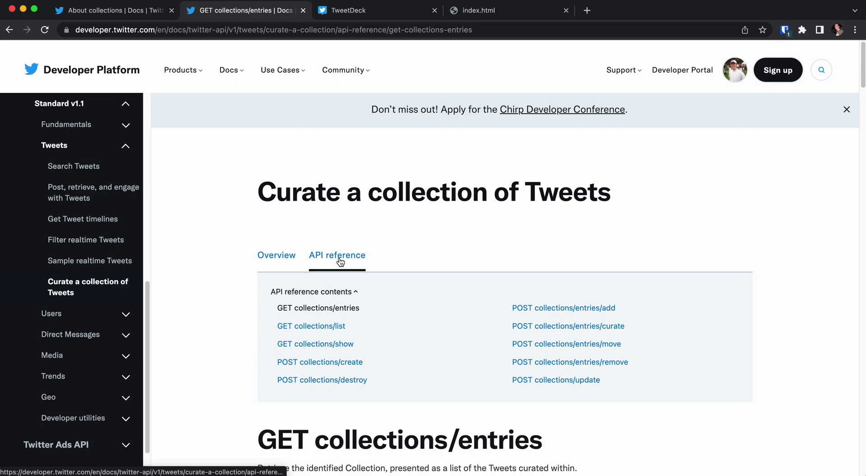
pyautogui.click(288, 258)
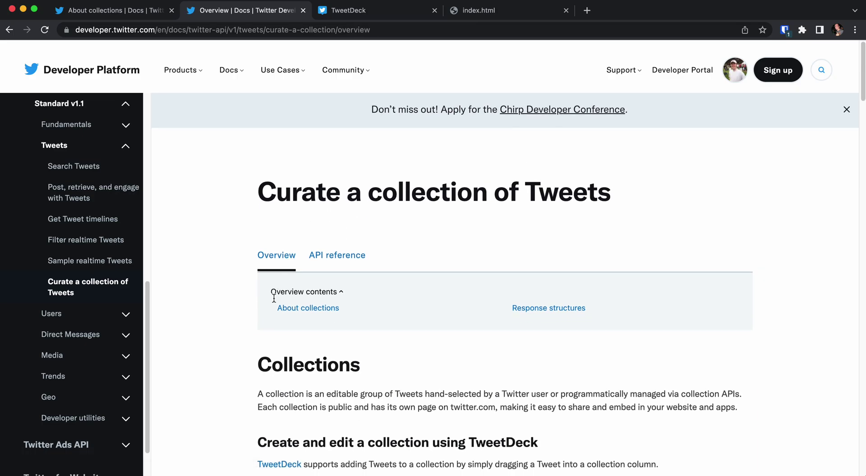
pyautogui.moveTo(257, 443); pyautogui.dragTo(594, 450)
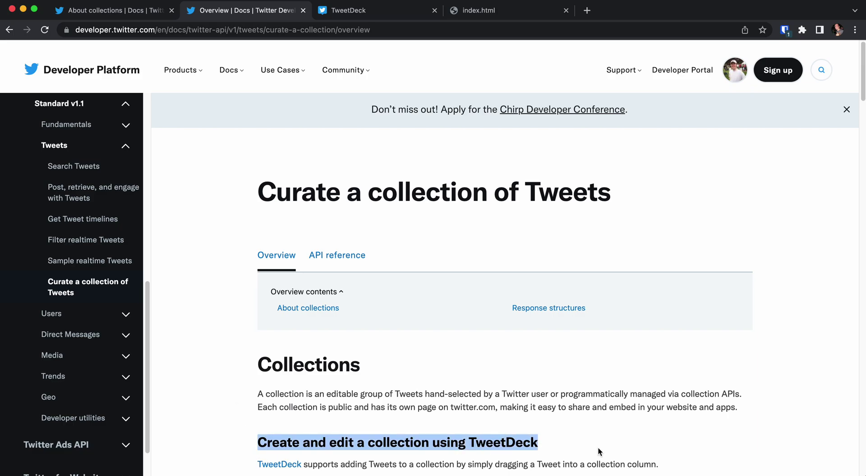
pyautogui.click(378, 14)
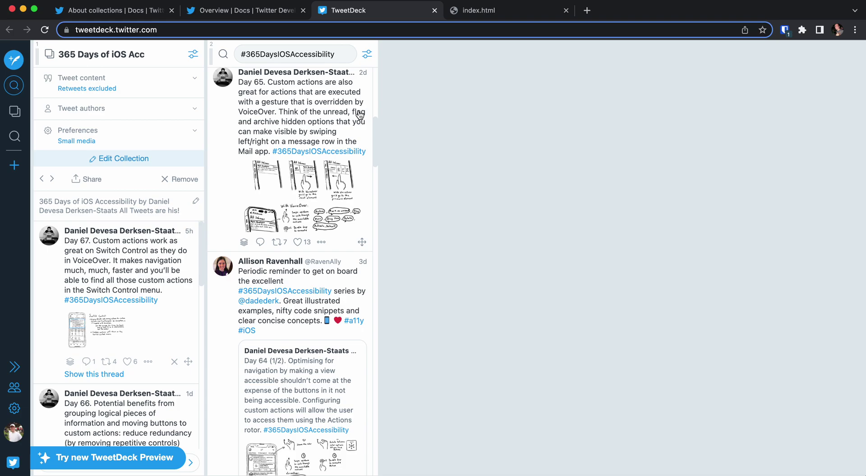
pyautogui.click(15, 170)
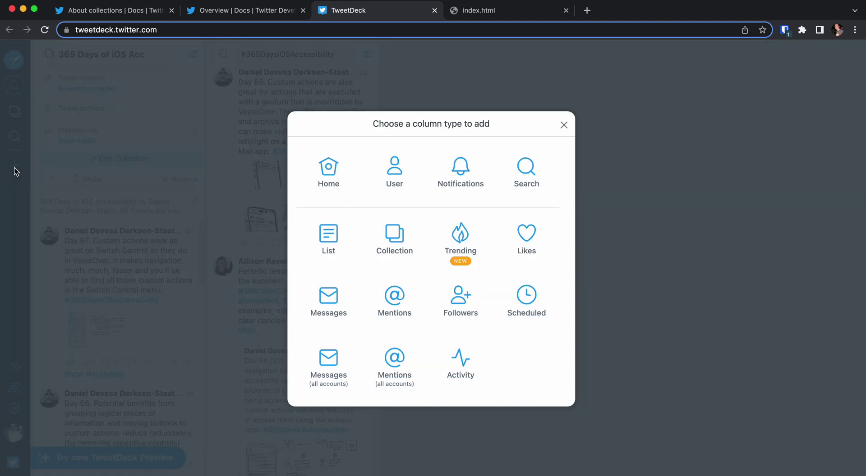
pyautogui.click(389, 238)
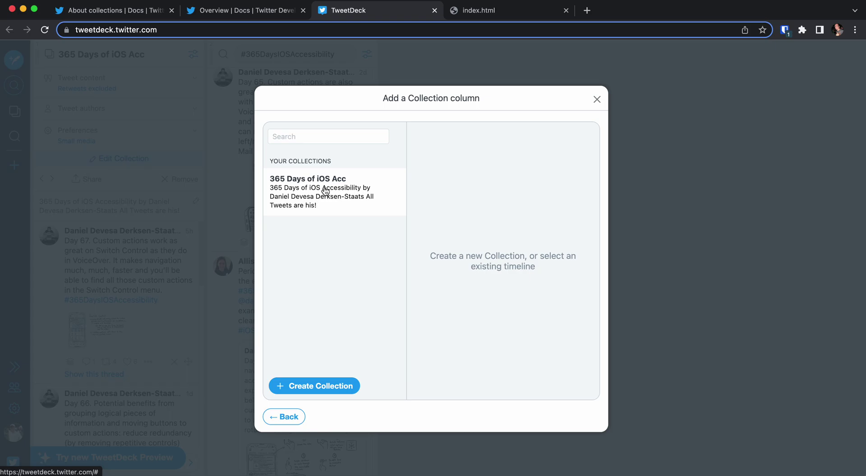
pyautogui.click(597, 99)
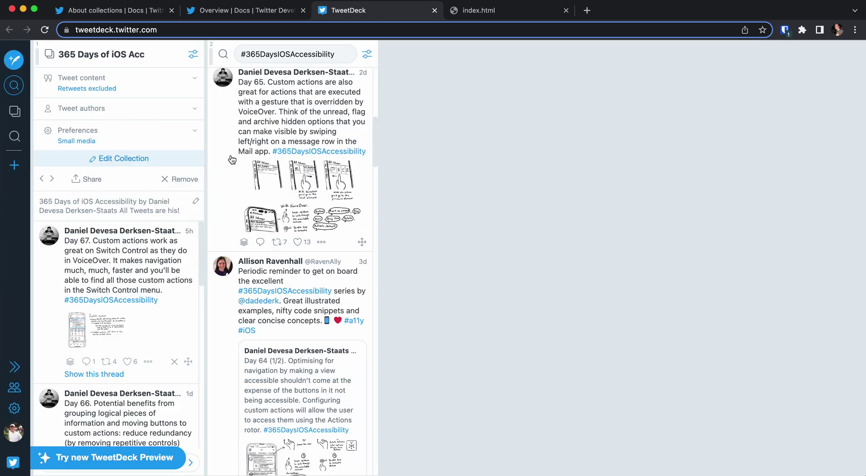
# Step: Keep the collection column showing all Tweets with retweets excluded, and reveal its author and preference settings
pyautogui.click(191, 81)
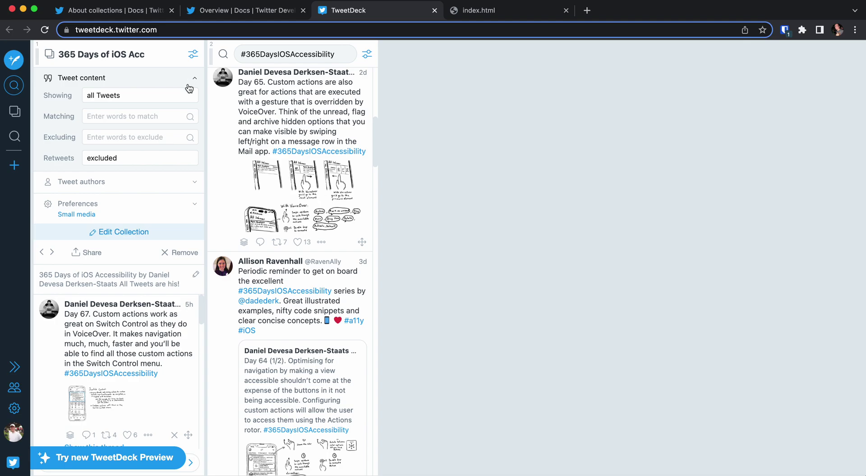
pyautogui.click(175, 95)
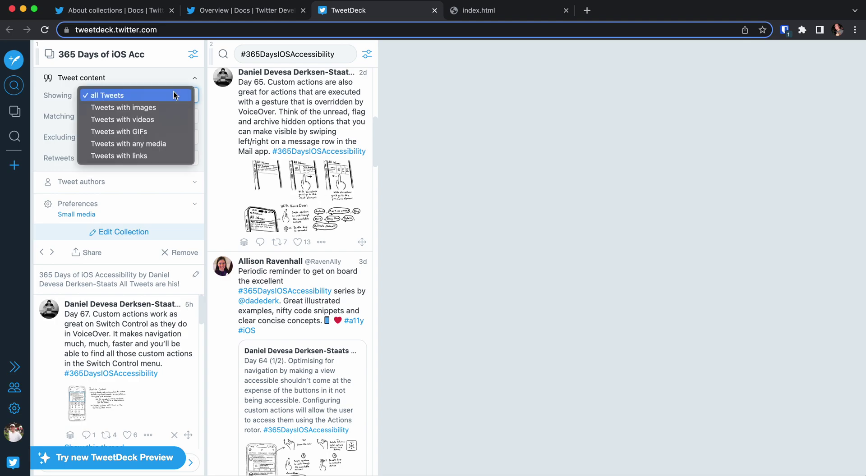
pyautogui.click(175, 94)
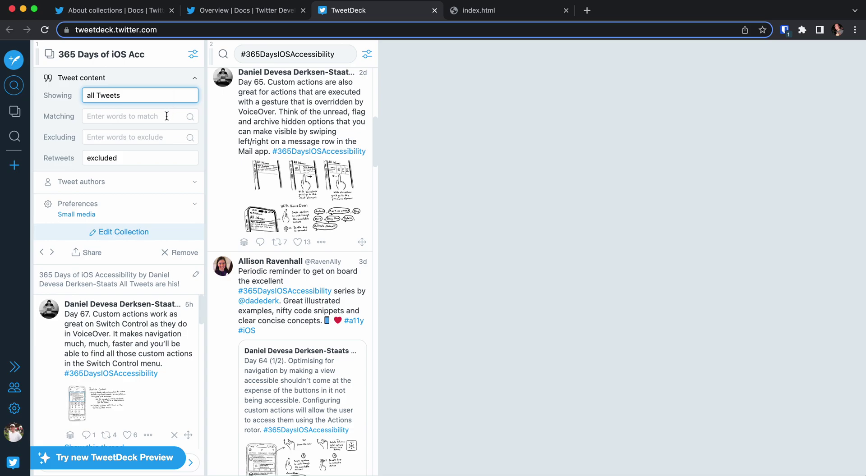
pyautogui.click(165, 158)
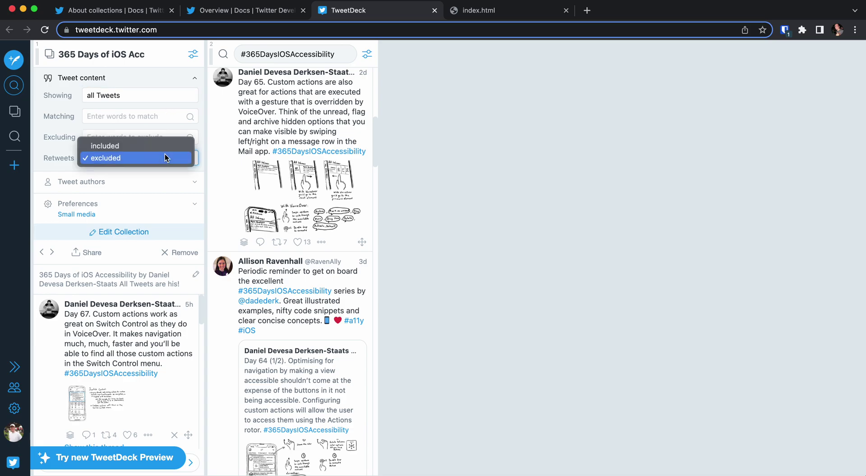
pyautogui.click(164, 158)
pyautogui.click(80, 181)
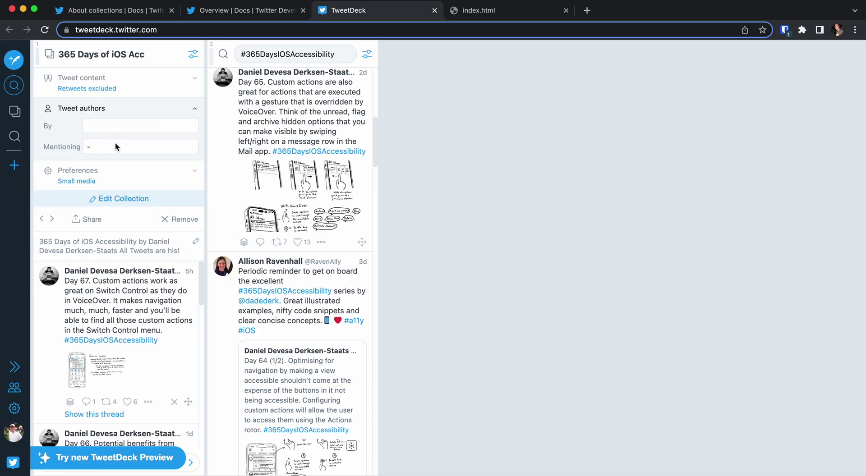
pyautogui.click(113, 165)
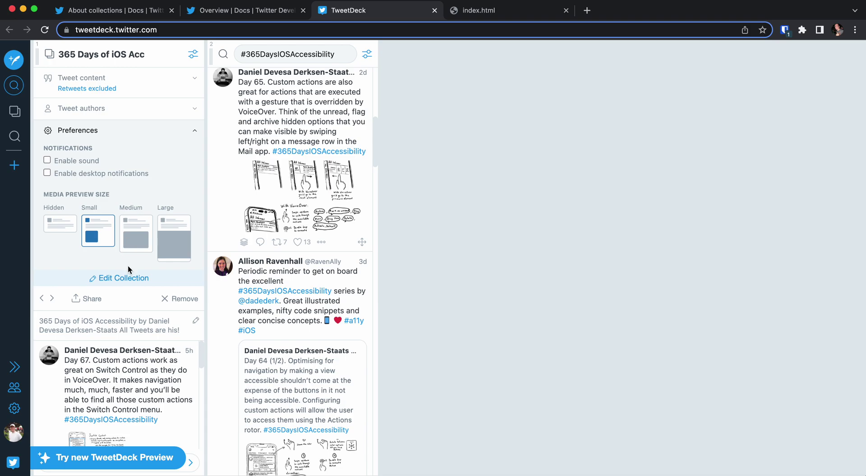
# Step: Drag the 'Day 60 (1/2)' Magic Tap tweet from the #365DaysIOSAccessibility search into the collection column
pyautogui.scroll(-5, 142, 348)
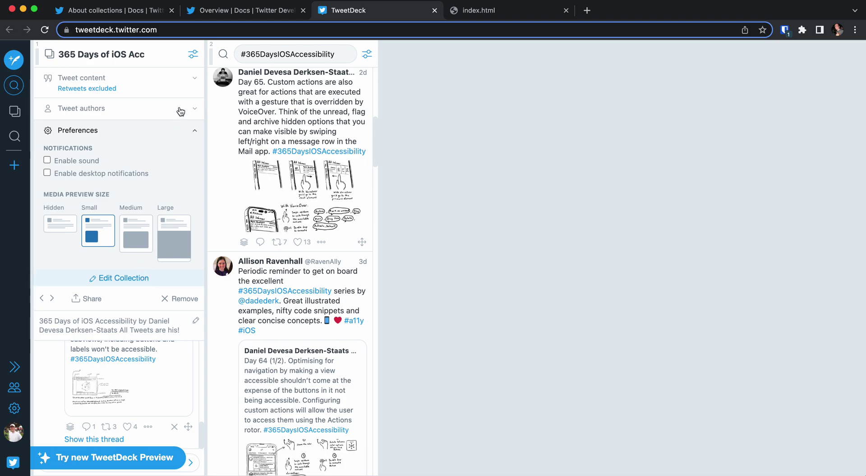
pyautogui.click(194, 131)
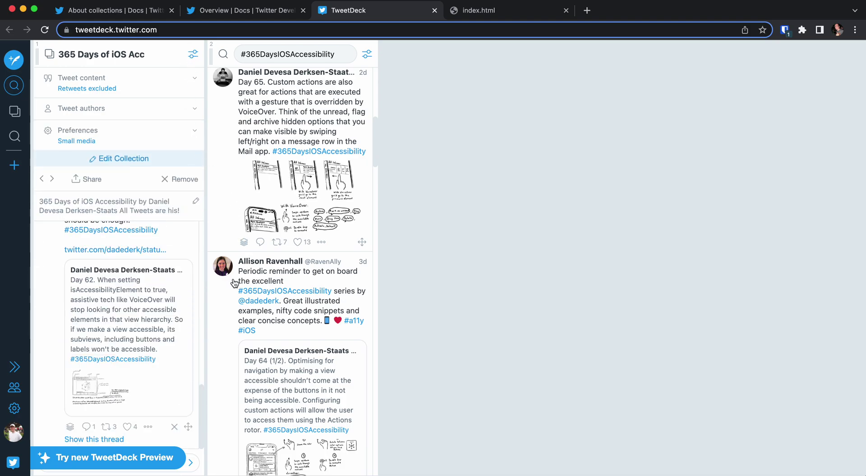
pyautogui.scroll(-10, 297, 335)
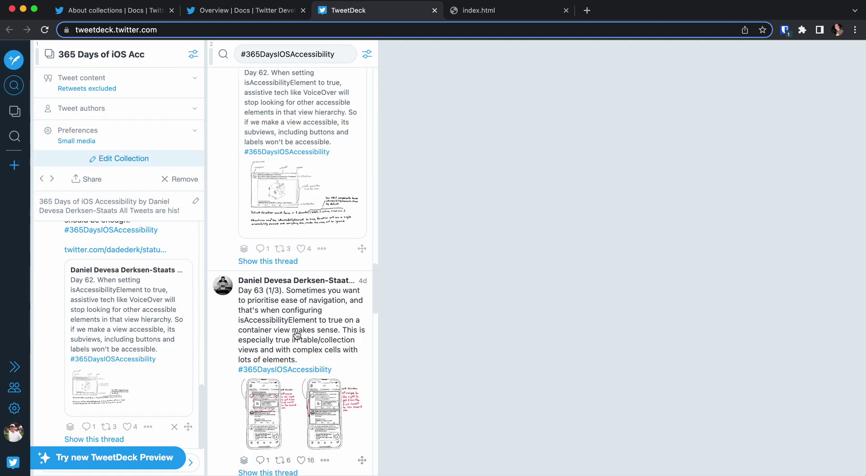
pyautogui.scroll(-10, 296, 335)
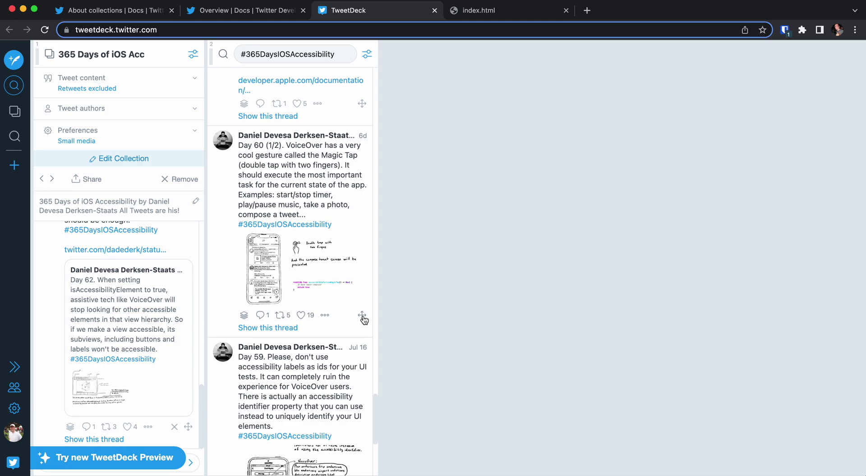
pyautogui.moveTo(363, 319); pyautogui.dragTo(171, 431)
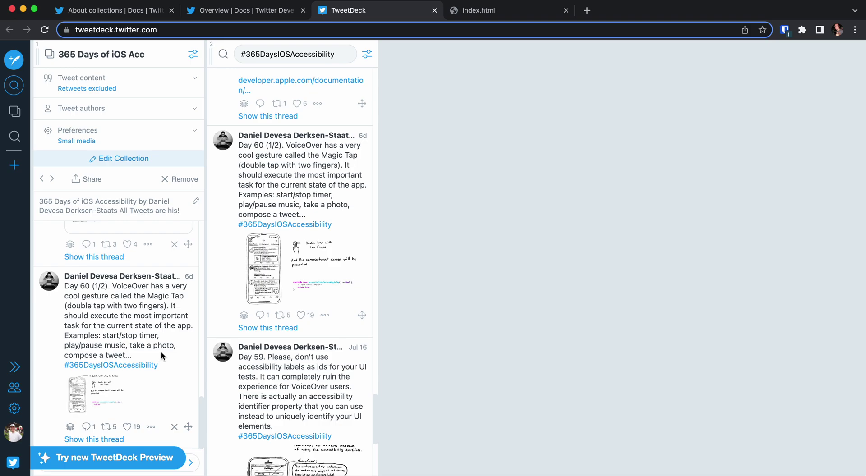
# Step: Copy the '365 Days of iOS Acc' timeline embed code from Share > Embed Collection in Twitter Publish
pyautogui.click(93, 180)
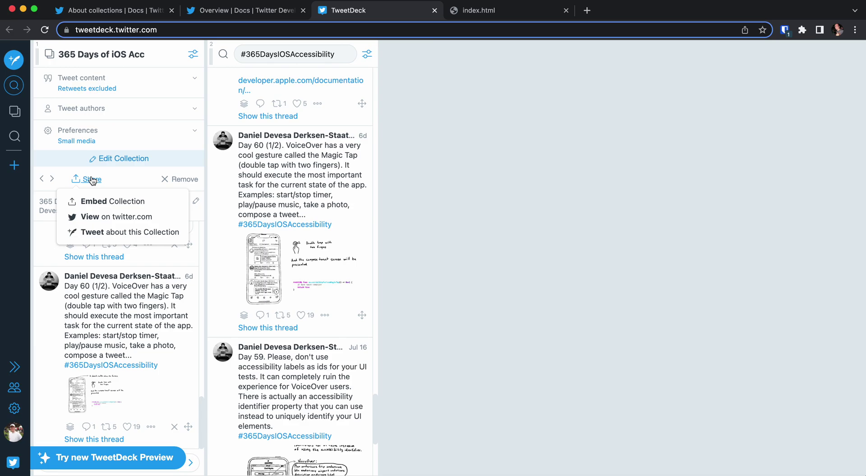
pyautogui.click(110, 206)
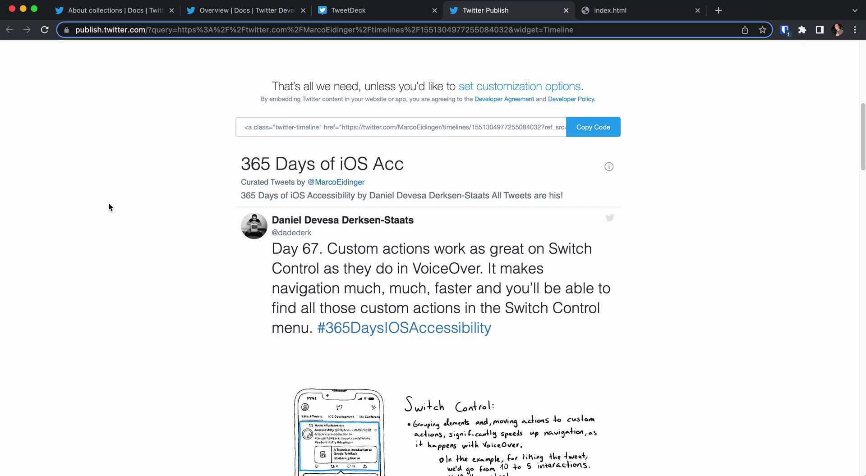
pyautogui.click(258, 132)
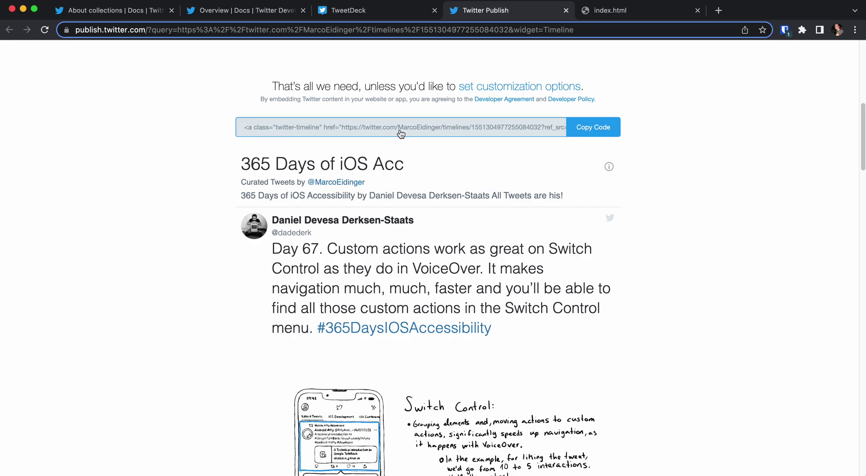
pyautogui.click(577, 132)
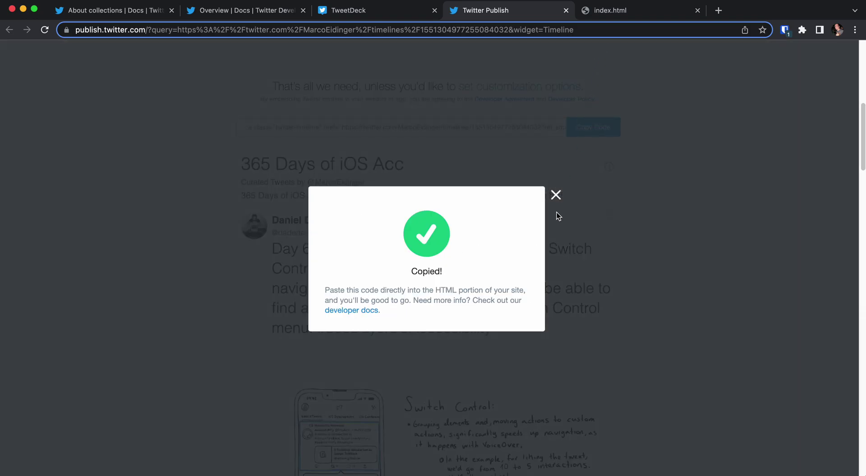
pyautogui.click(555, 194)
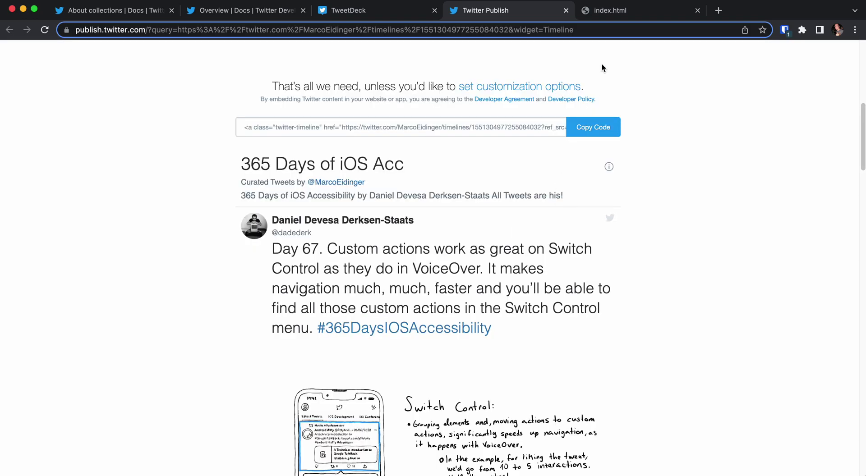
# Step: Inspect the local index.html page and select its <html> tag in the DevTools Sources panel
pyautogui.click(622, 12)
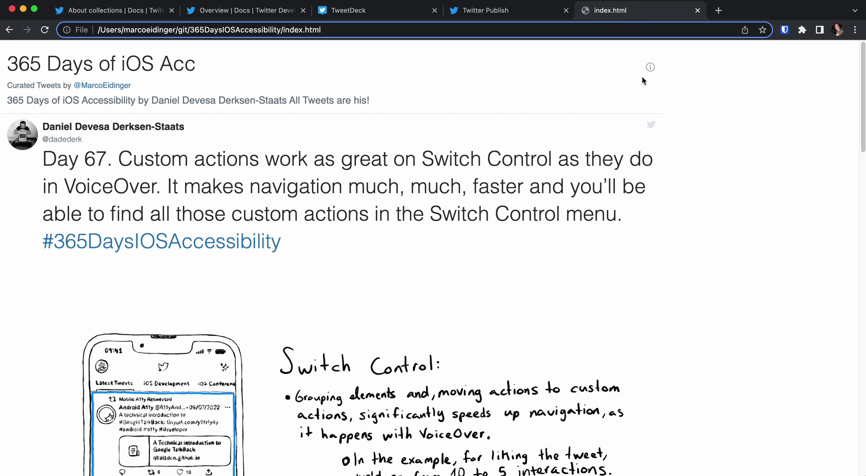
pyautogui.rightClick(732, 91)
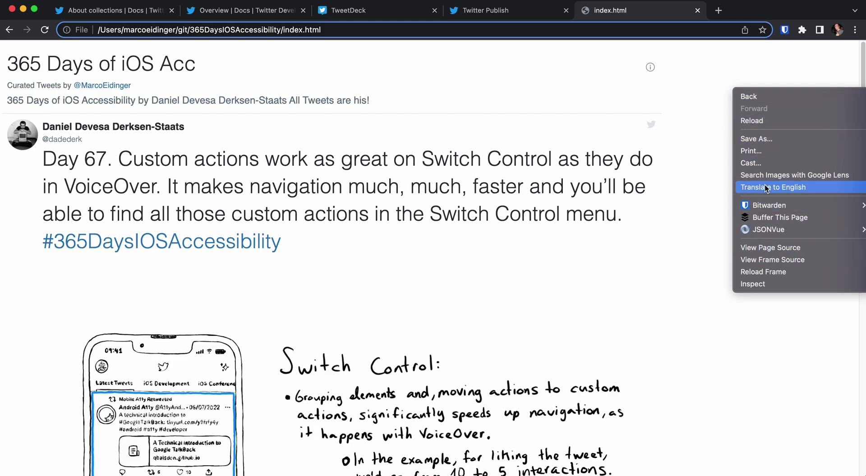
pyautogui.click(767, 284)
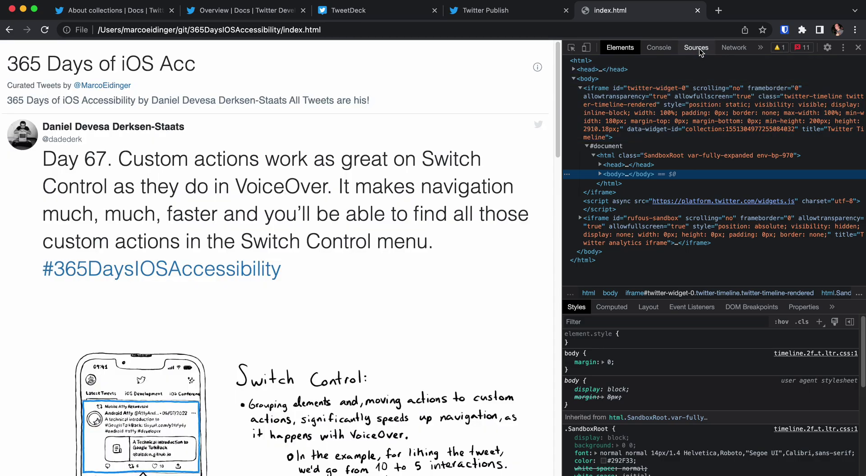
pyautogui.click(696, 48)
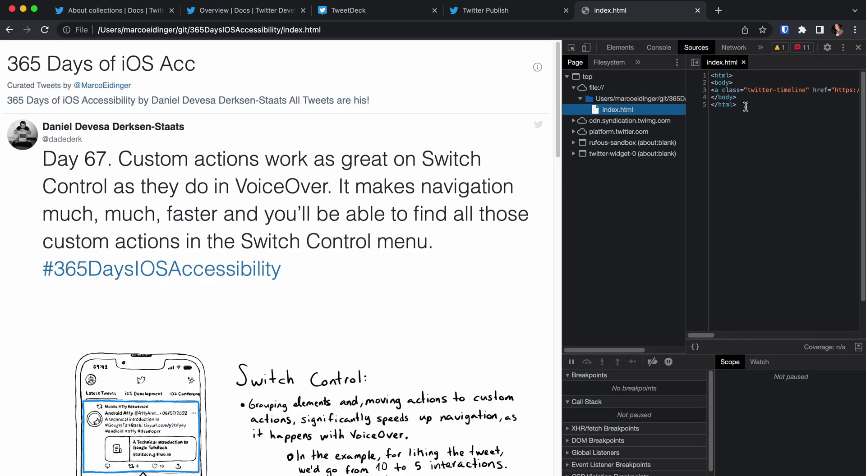
pyautogui.moveTo(734, 75); pyautogui.dragTo(712, 76)
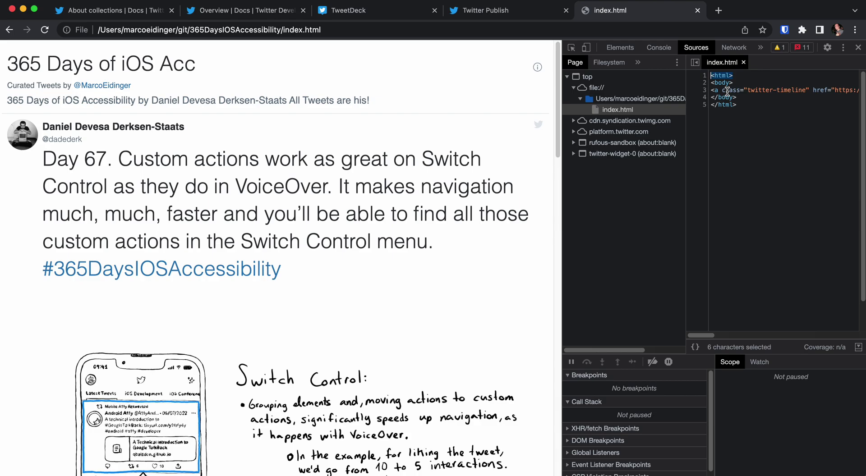
# Step: Close DevTools on index.html and load more Tweets into the embedded timeline until Day 60 appears
pyautogui.click(459, 217)
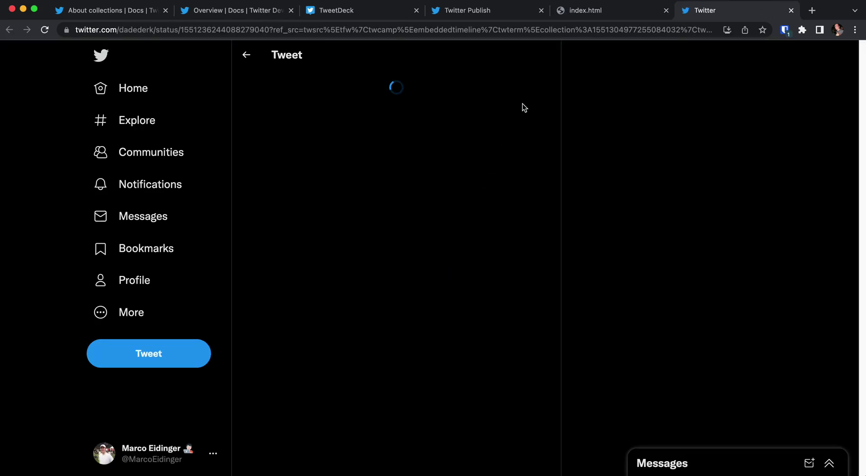
pyautogui.click(585, 11)
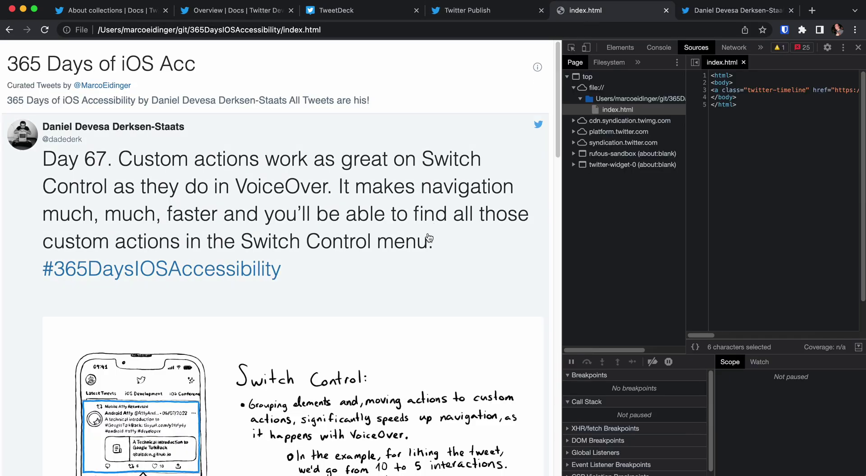
pyautogui.click(857, 47)
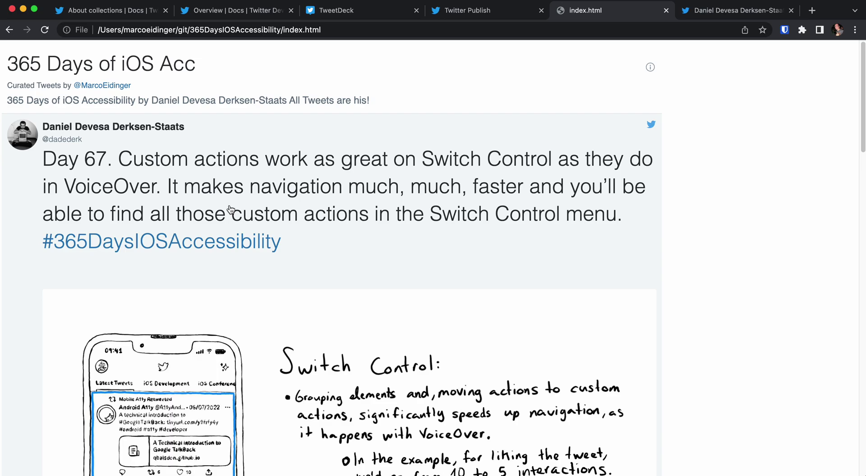
pyautogui.scroll(-10, 243, 210)
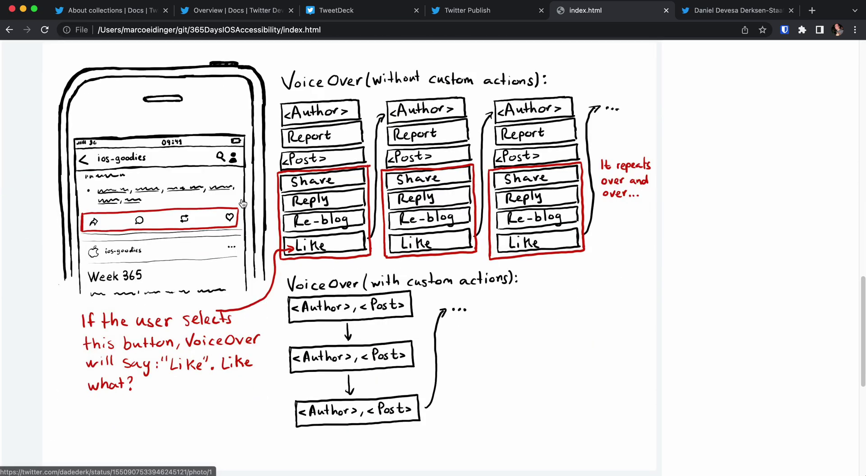
pyautogui.scroll(-8, 242, 203)
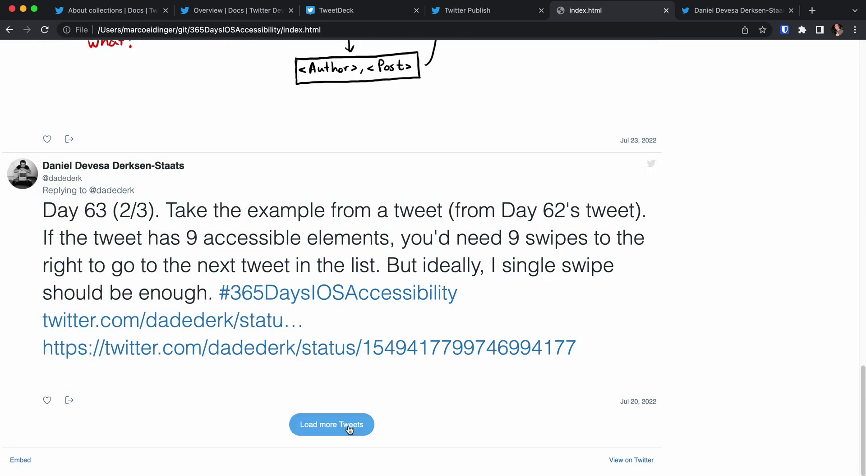
pyautogui.click(350, 428)
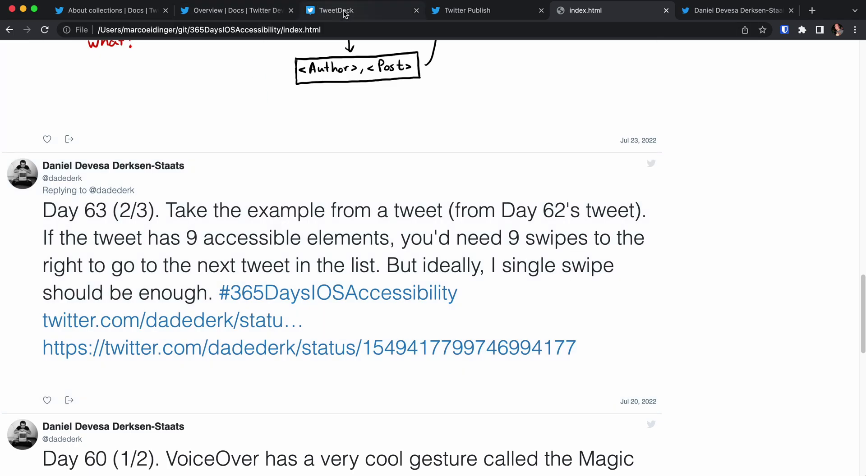
# Step: Switch back to TweetDeck, where the Day 60 Magic Tap tweet sits in the collection column
pyautogui.click(344, 14)
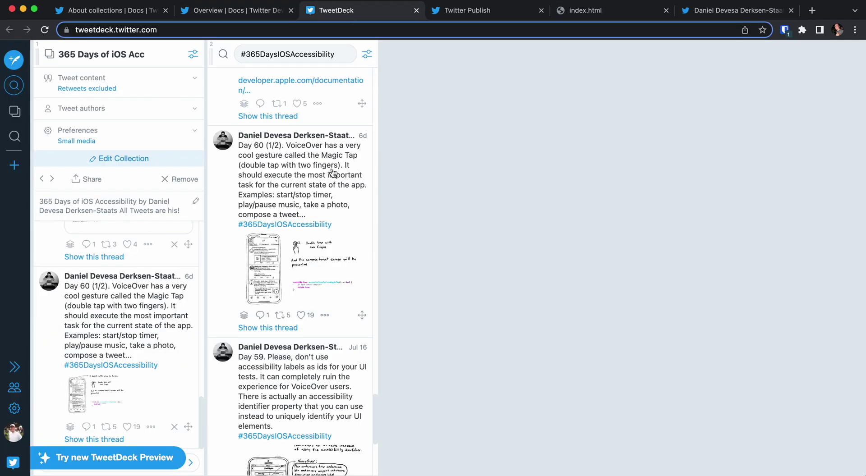